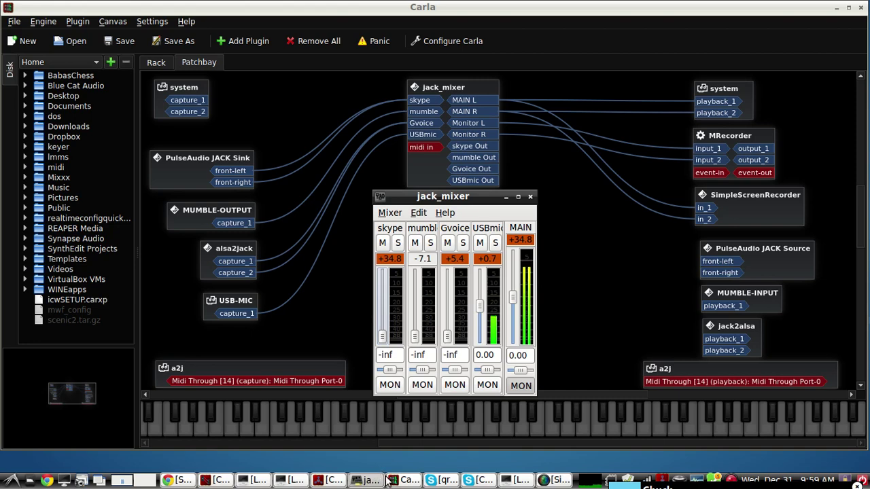
Step: Bring Cadence forward and expand the ALSA Audio and PulseAudio sections under JACK Bridges
click(333, 480)
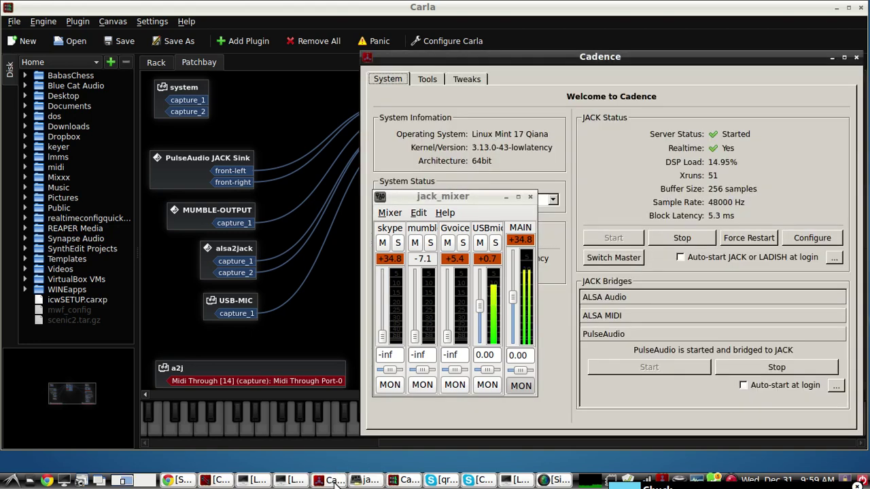
click(605, 299)
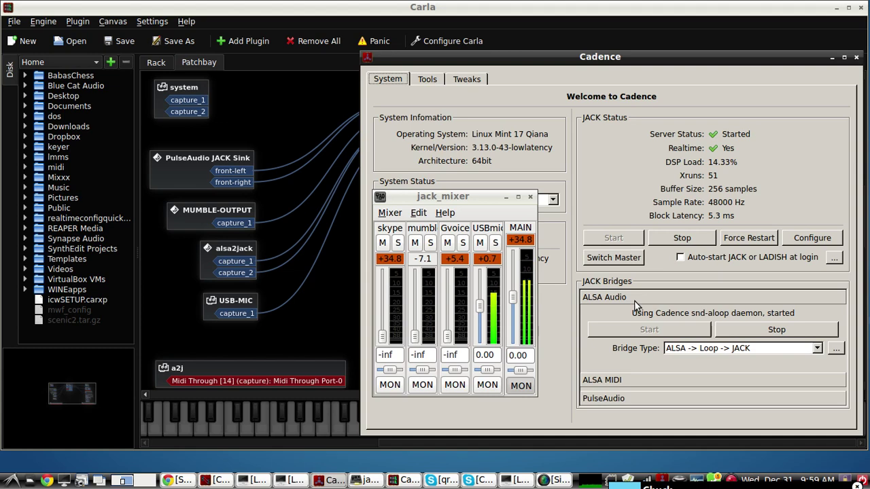
click(612, 397)
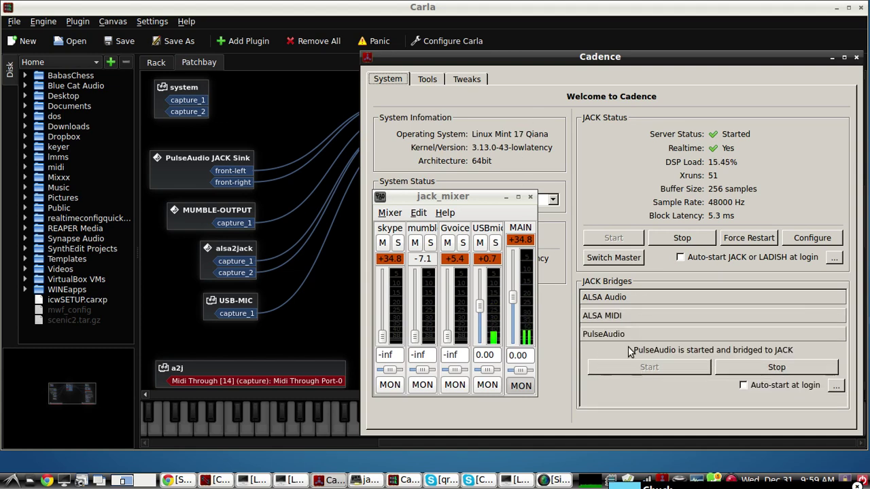
Step: Minimize Cadence, select the MUMBLE-OUTPUT and alsa2jack sources, and test the skype fader
click(833, 58)
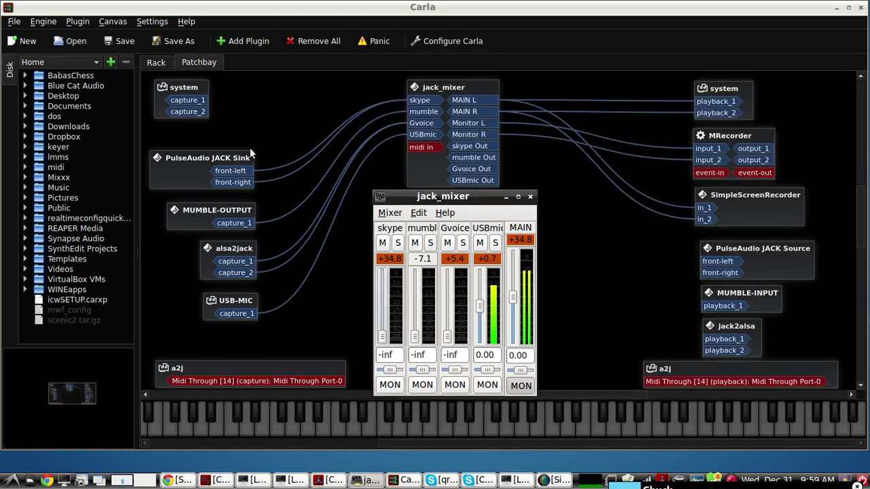
click(197, 212)
click(220, 248)
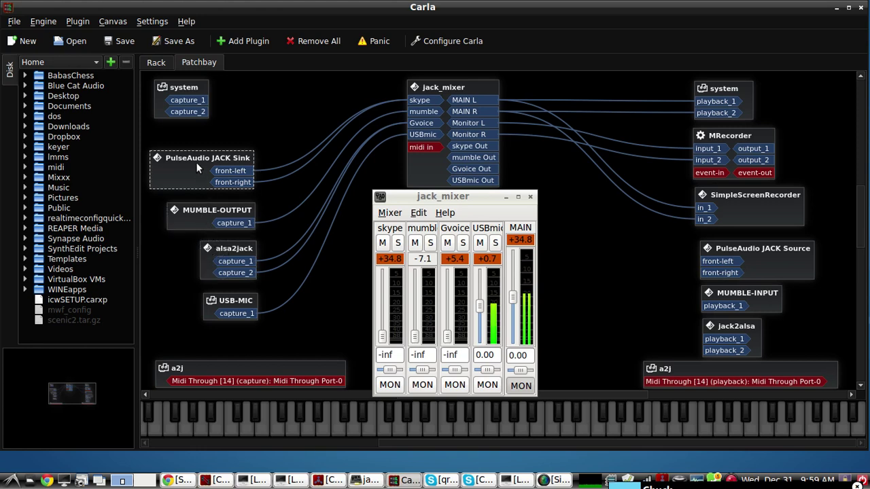
mouse_move(382, 335)
mouse_down()
mouse_move(382, 321)
mouse_move(382, 339)
mouse_up()
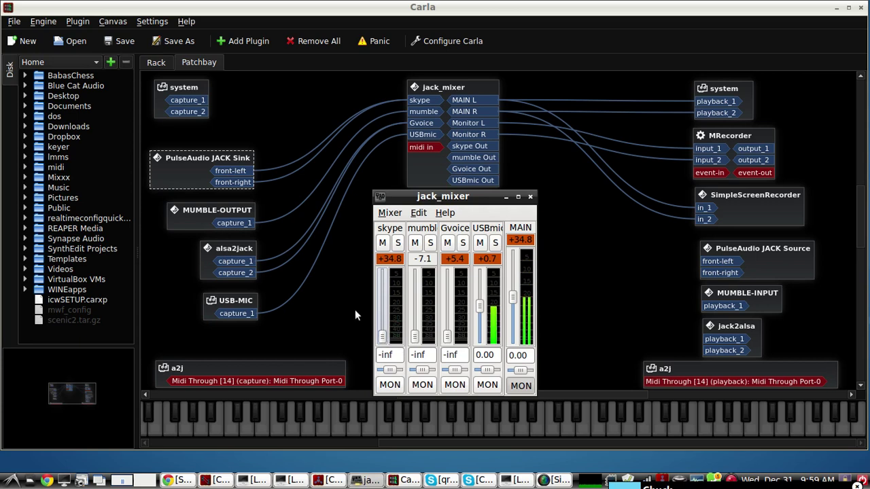
Step: Raise the mumble fader to hear the MUMBLE-OUTPUT source, then return it to -inf
click(196, 219)
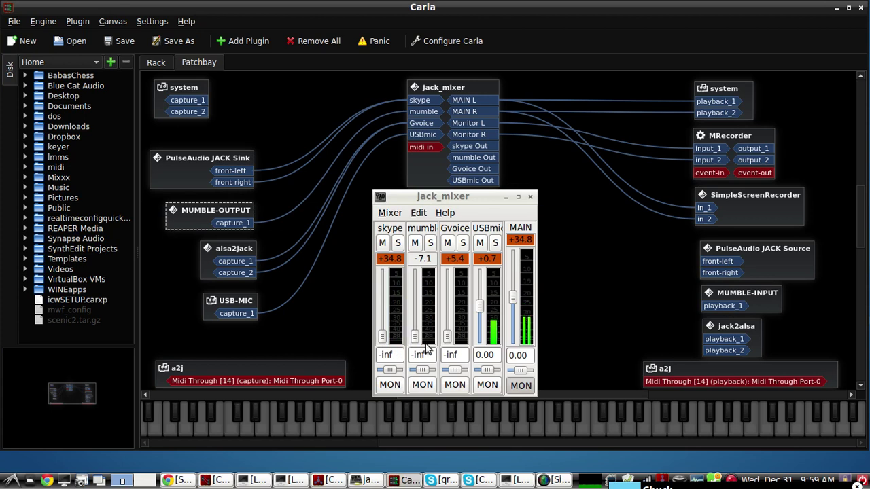
drag(414, 336, 408, 306)
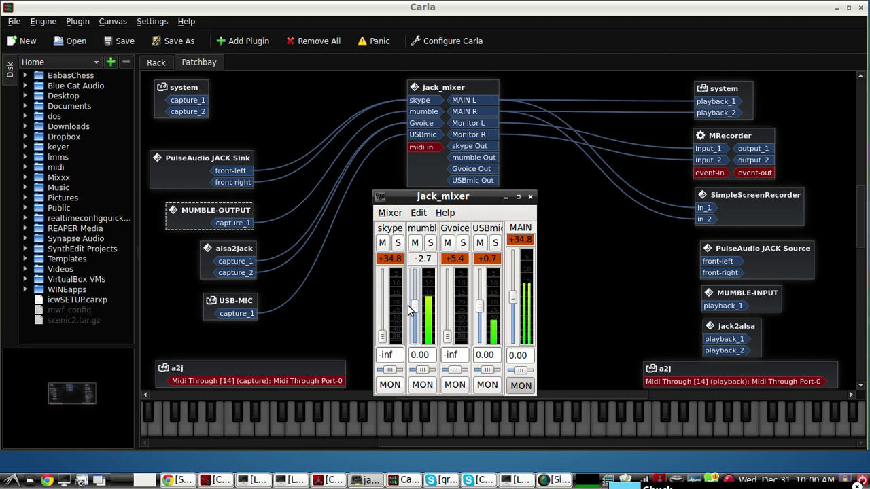
drag(407, 306, 410, 339)
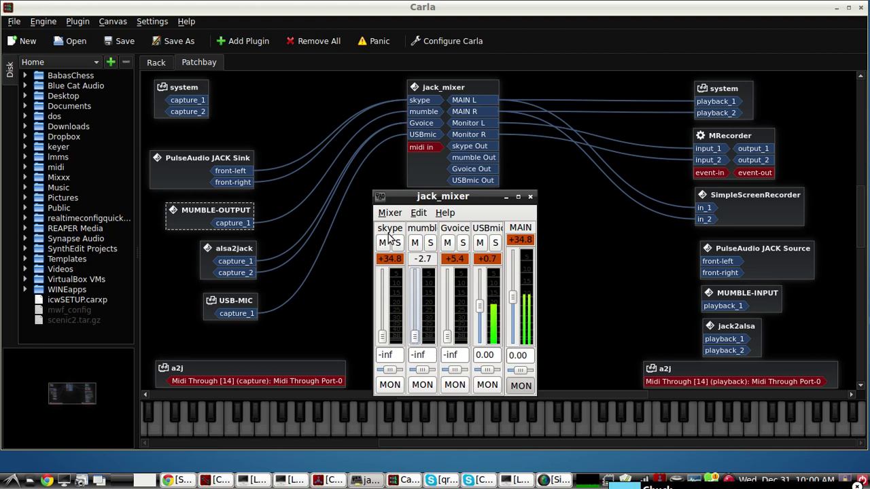
Step: Test the Gvoice fader with the alsa2jack source, then select the jack_mixer client
click(248, 253)
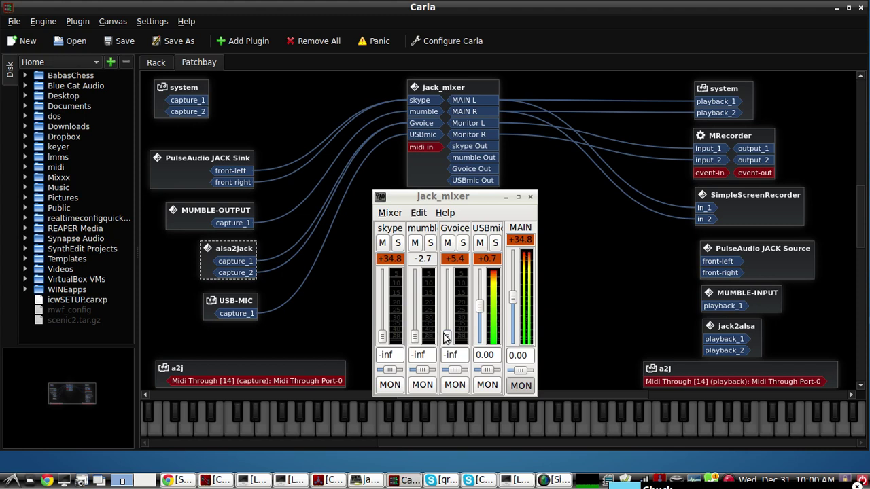
drag(446, 336, 452, 354)
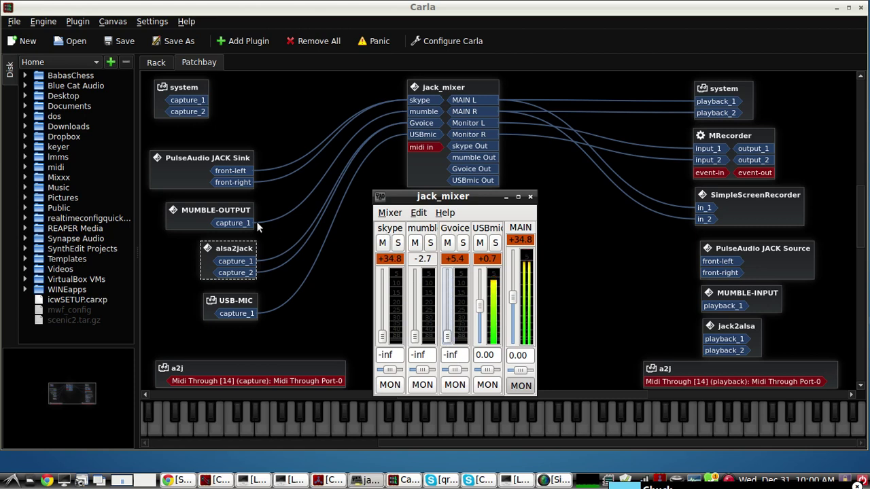
click(182, 276)
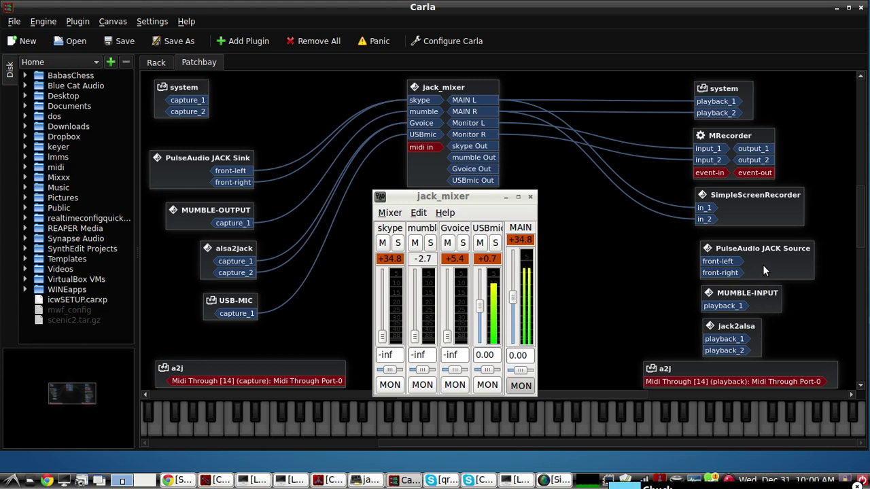
click(460, 89)
click(230, 157)
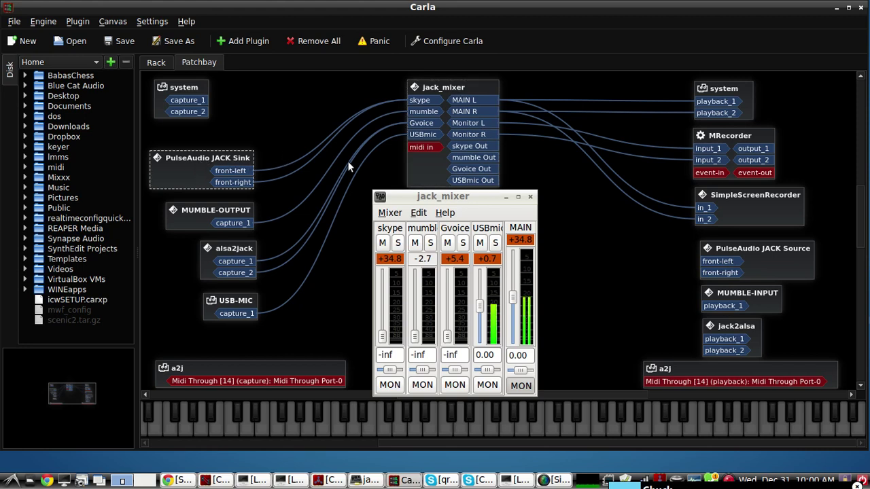
drag(469, 146, 729, 307)
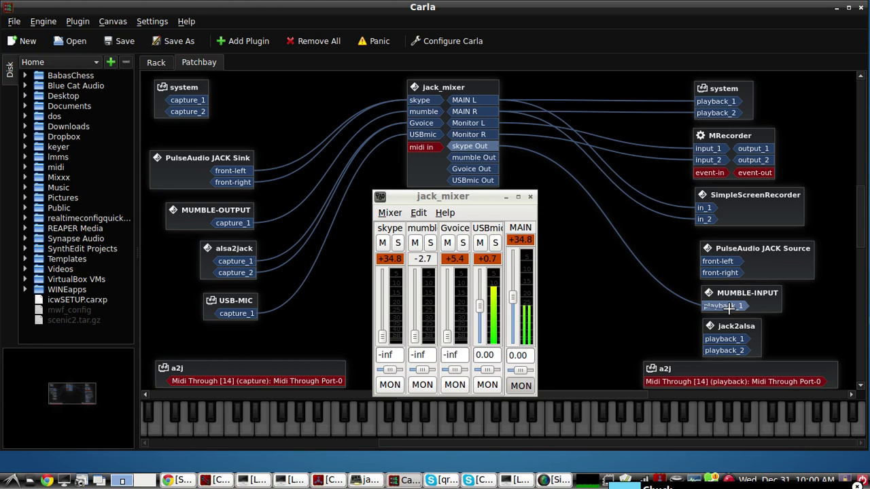
drag(729, 308, 731, 344)
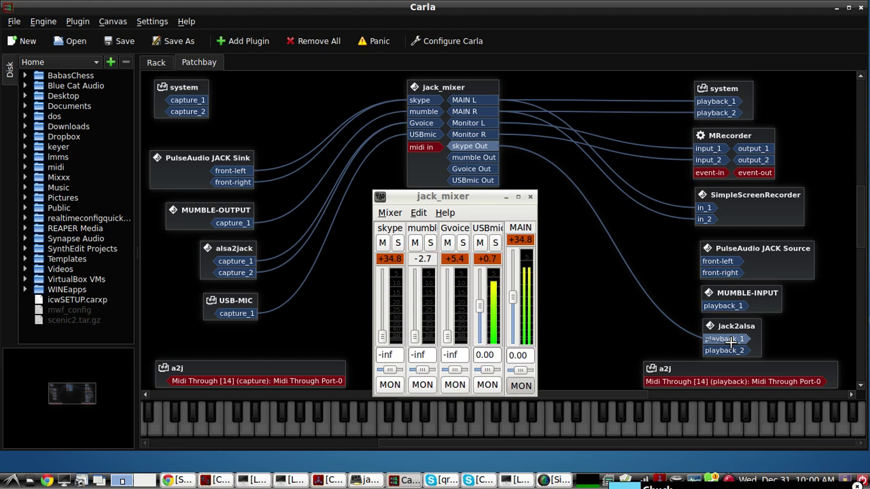
drag(731, 343, 496, 144)
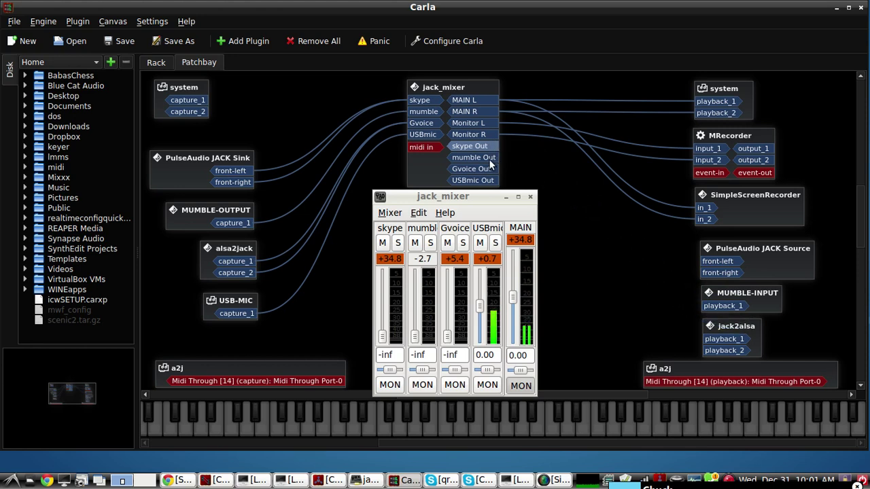
drag(206, 208, 202, 208)
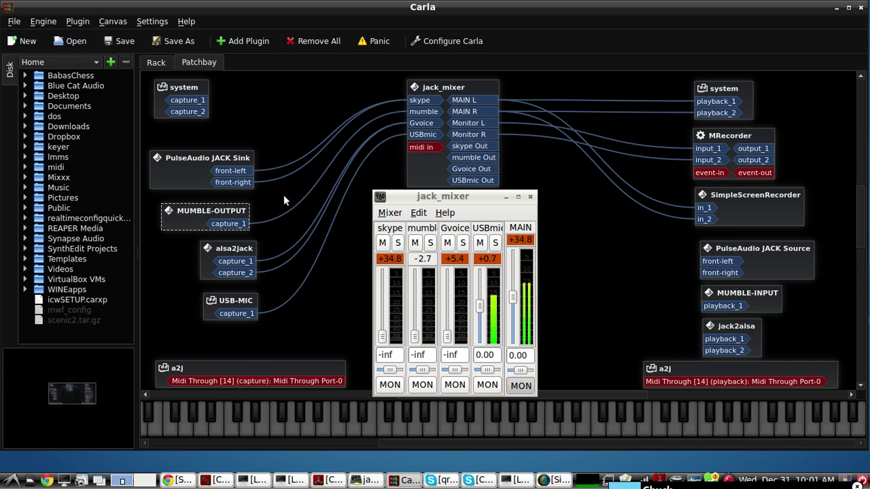
drag(477, 156, 524, 159)
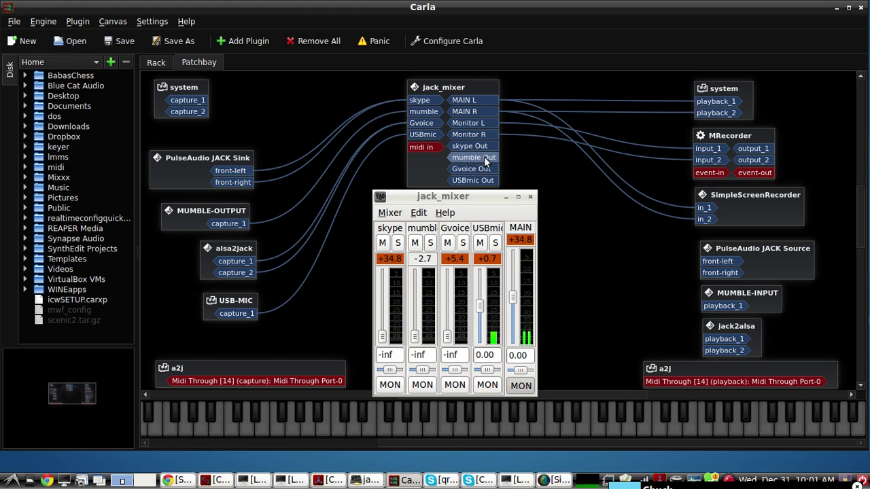
Step: Cable mumble Out to PulseAudio JACK Source front-left and jack2alsa playback_1, after trial Gvoice Out connections
drag(487, 169, 684, 309)
drag(493, 168, 724, 305)
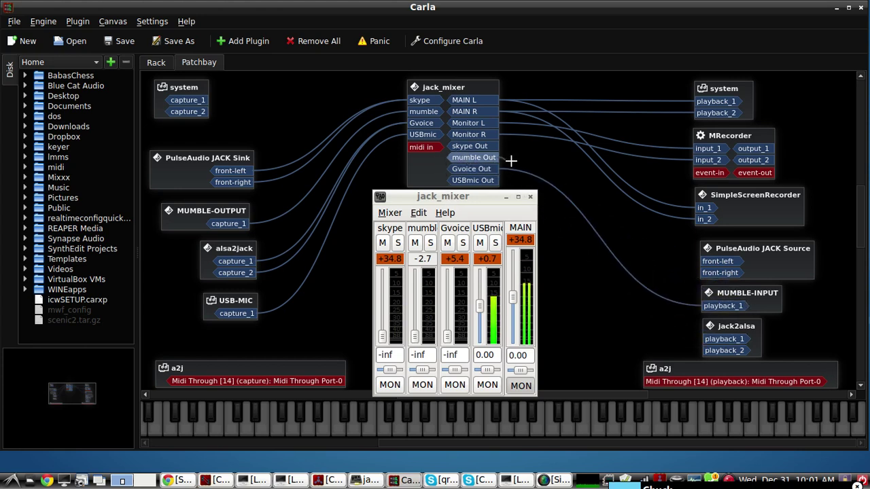
drag(491, 175, 711, 261)
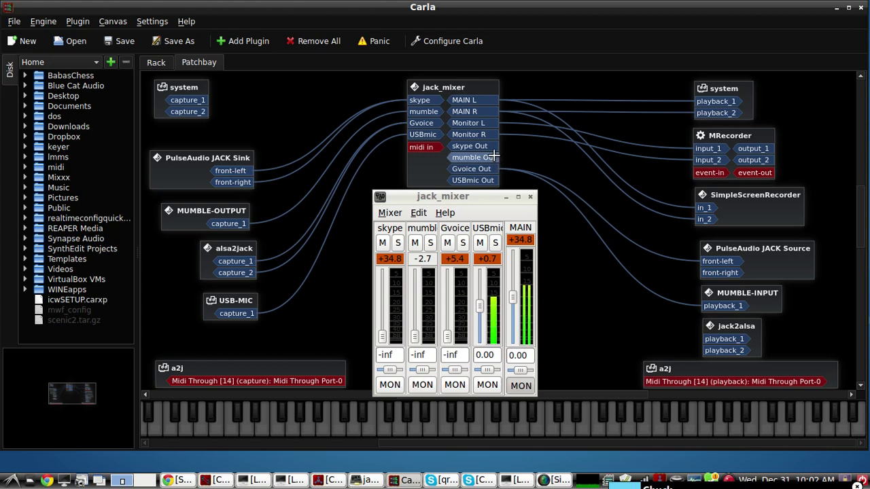
drag(494, 156, 726, 261)
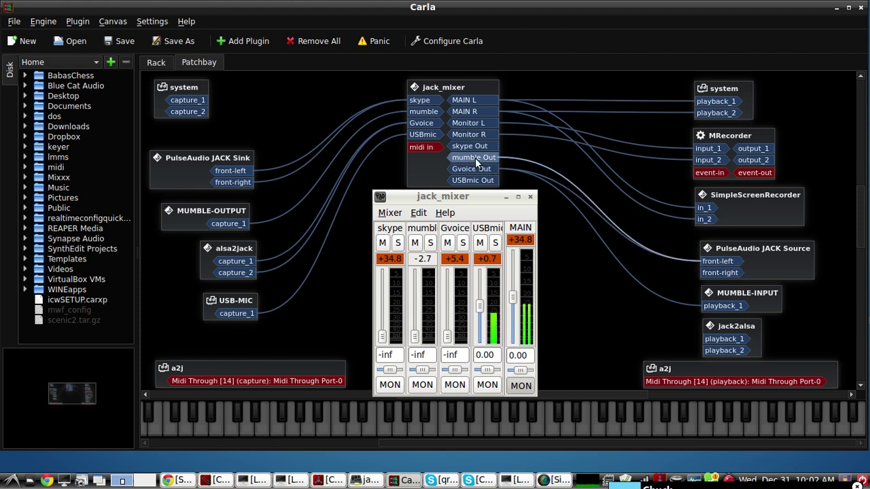
drag(475, 158, 717, 340)
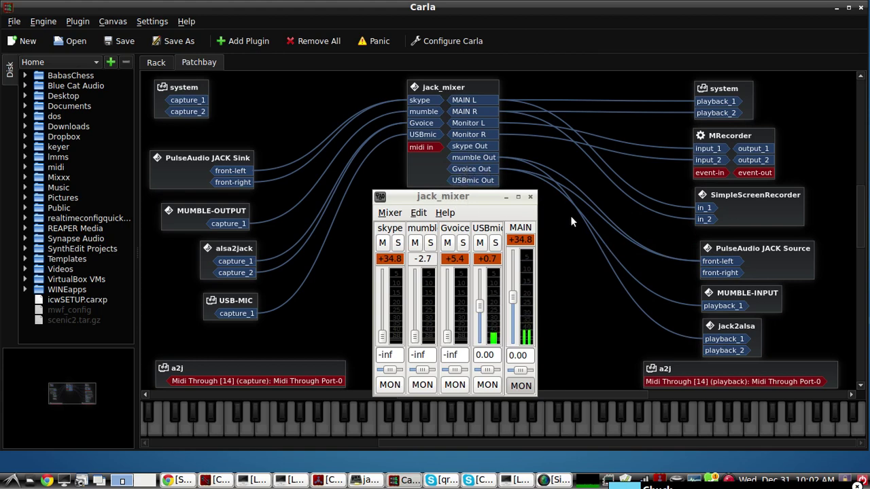
double_click(734, 136)
drag(572, 182, 757, 69)
click(781, 67)
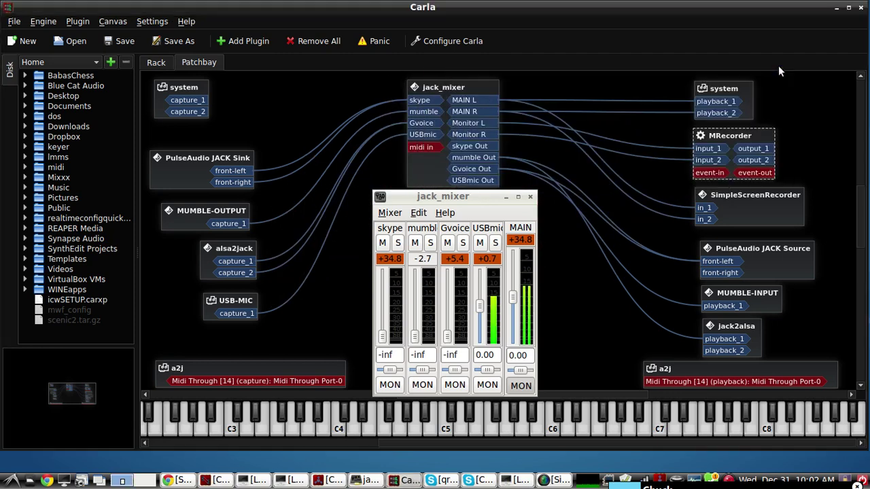
click(760, 204)
drag(759, 204, 760, 204)
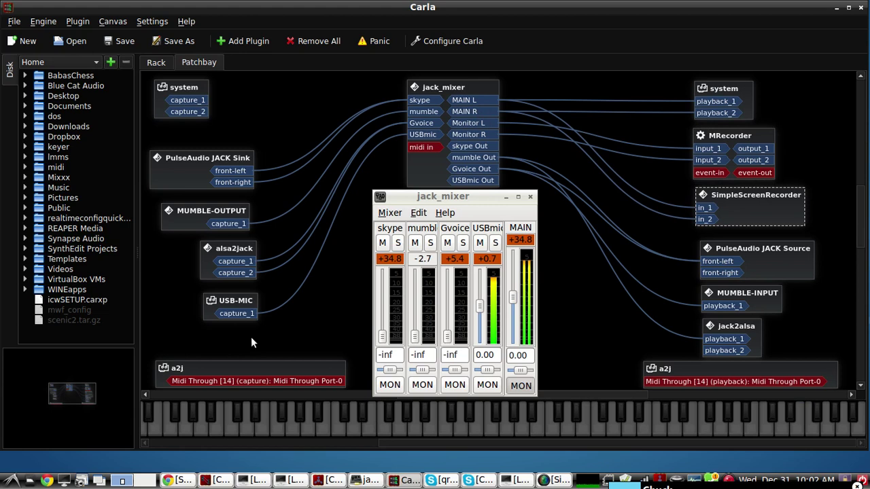
click(193, 213)
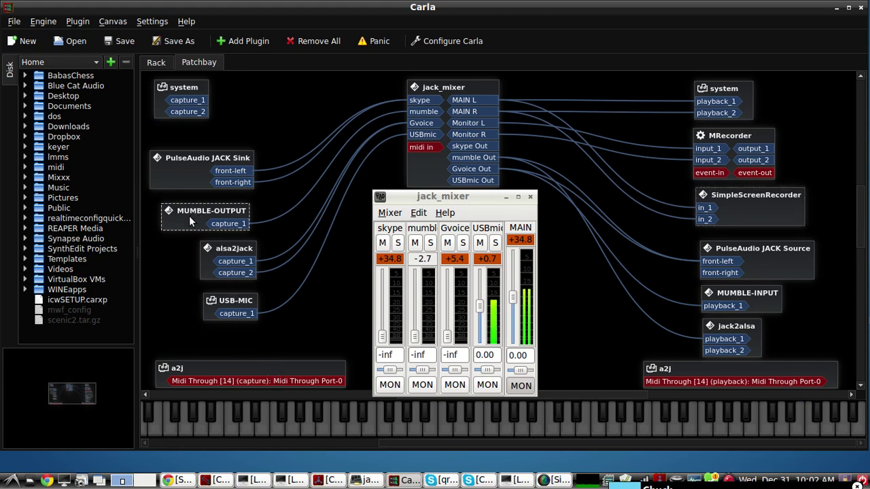
click(255, 482)
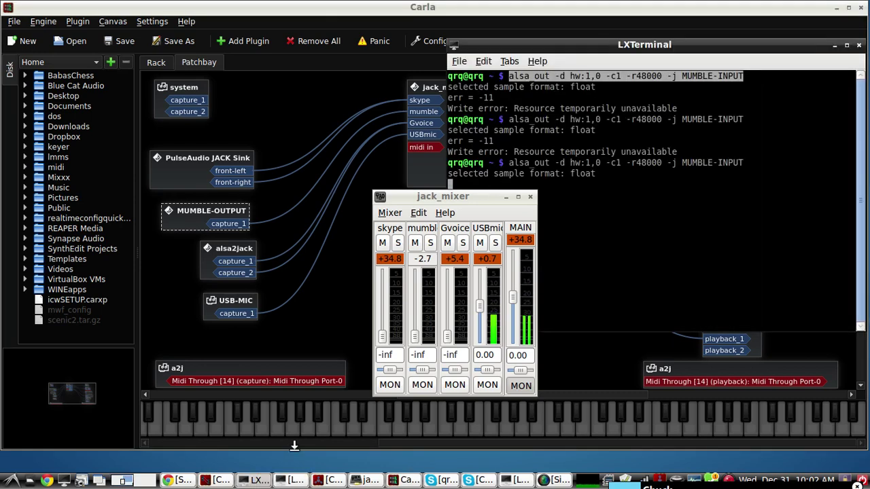
click(511, 164)
drag(512, 163, 745, 163)
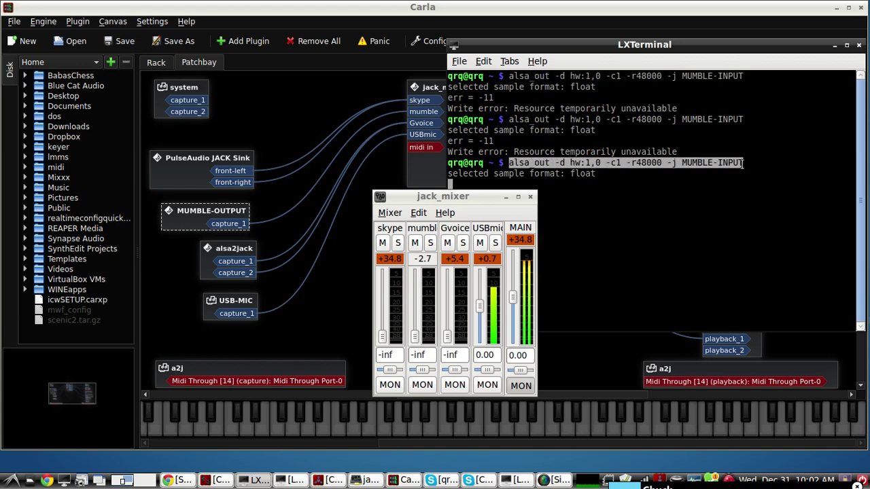
click(835, 46)
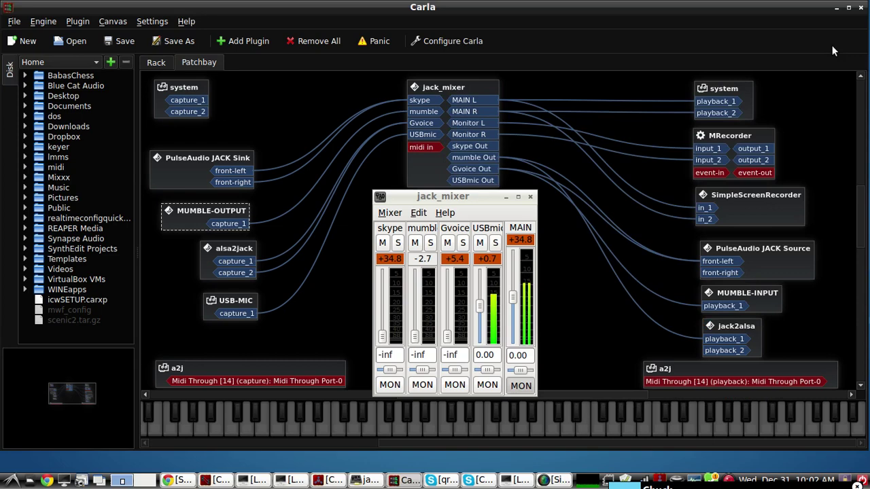
click(285, 481)
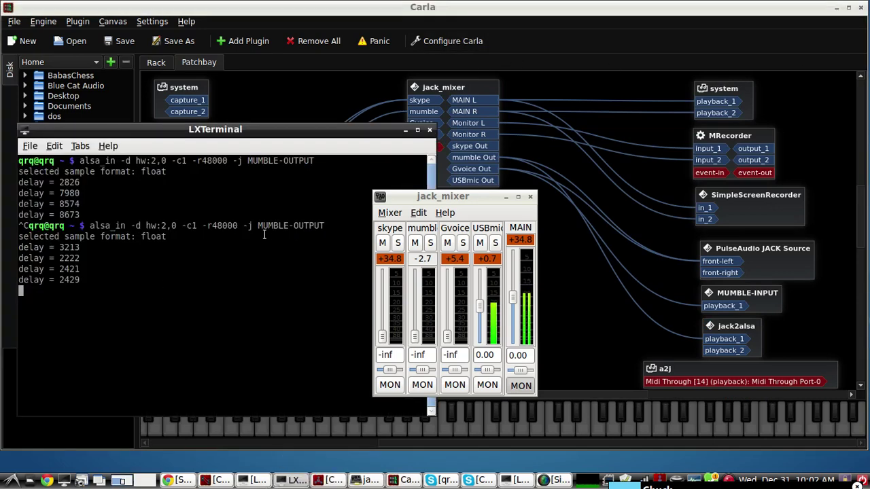
drag(91, 225, 327, 226)
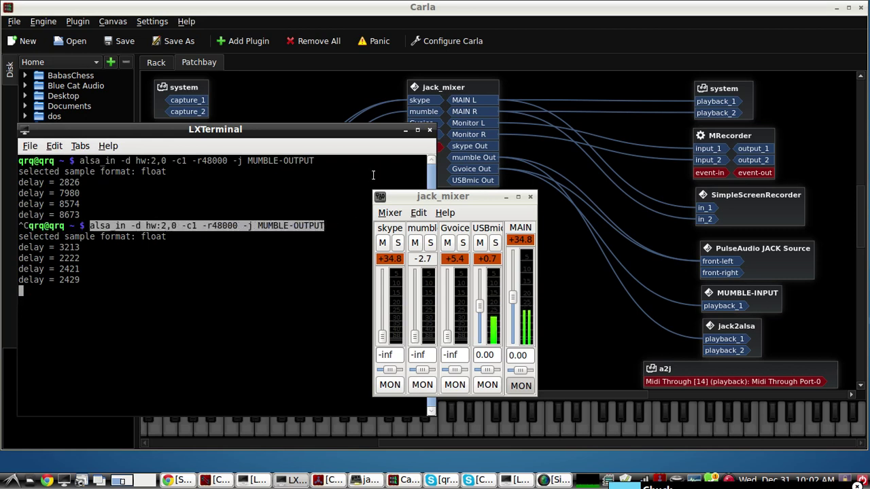
click(405, 130)
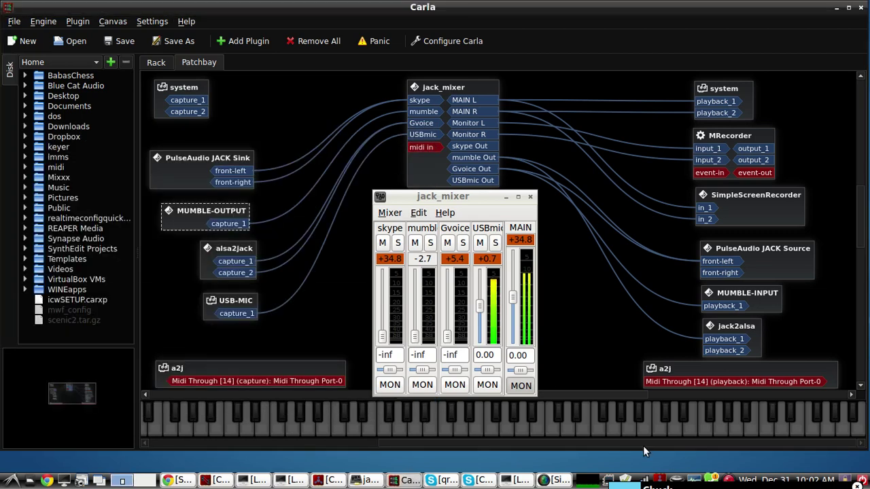
click(232, 246)
click(271, 229)
click(261, 41)
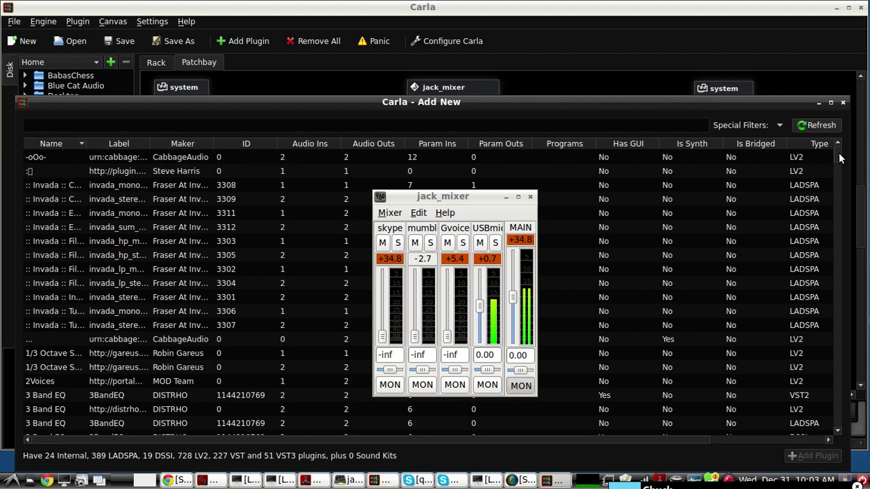
scroll(838, 160, down, 6)
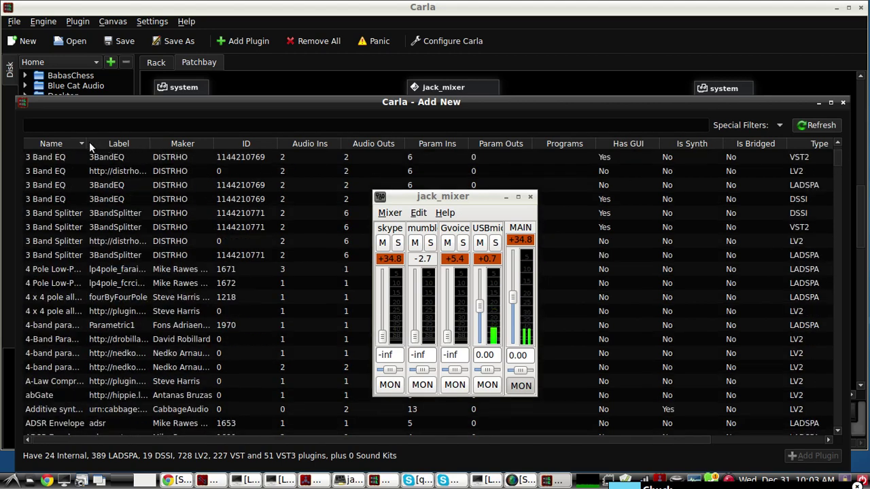
drag(89, 143, 226, 185)
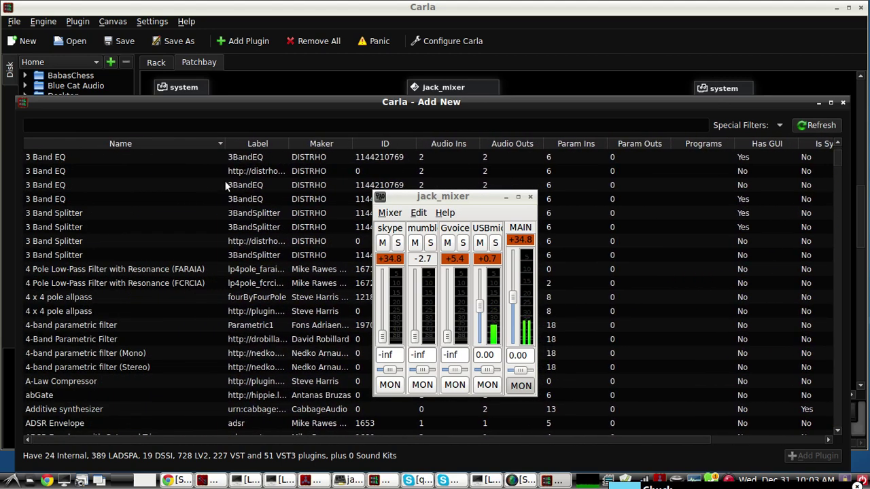
scroll(842, 167, down, 15)
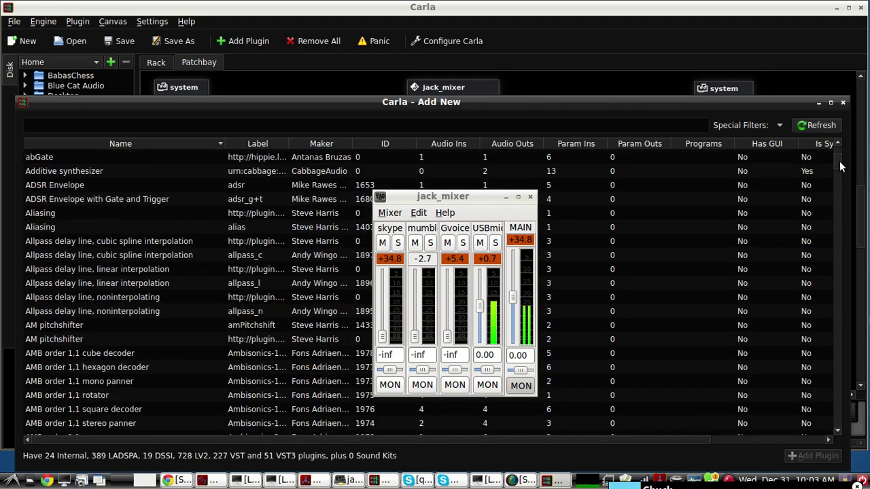
scroll(839, 171, down, 8)
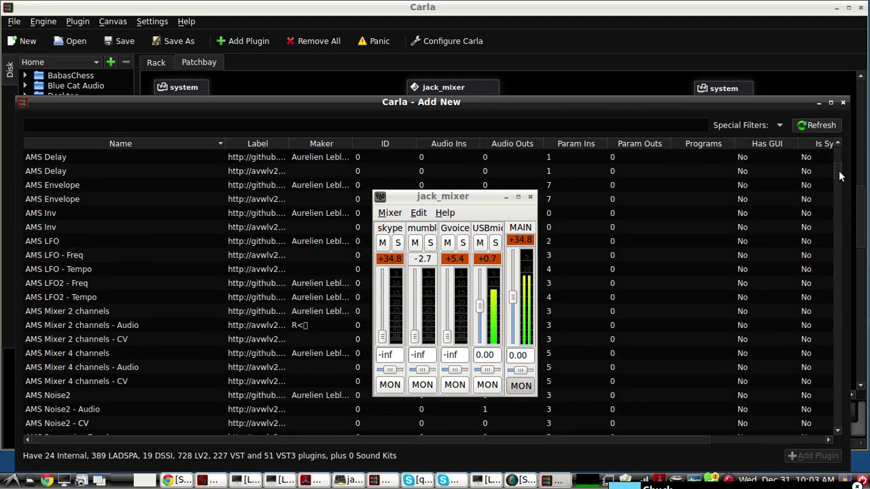
drag(839, 171, 846, 258)
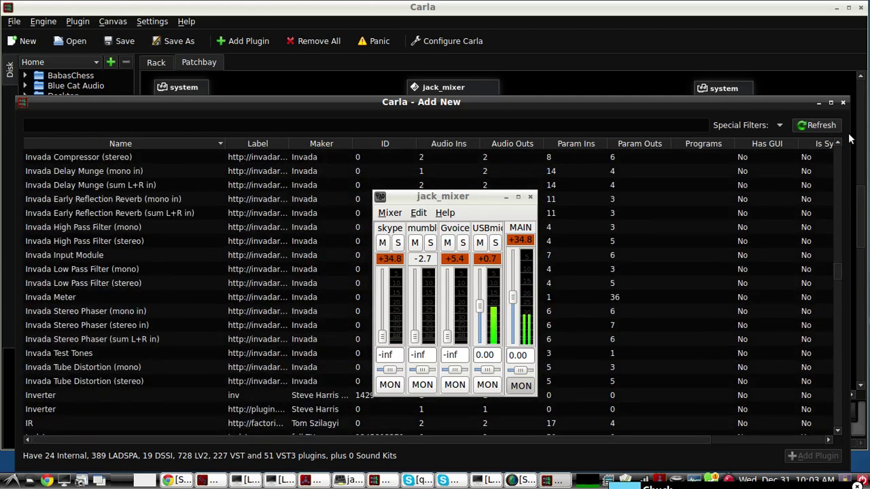
click(843, 103)
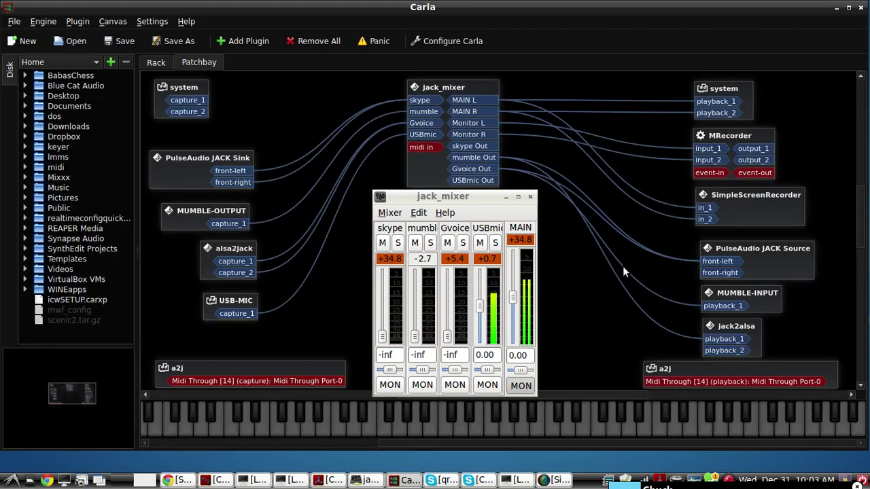
click(472, 198)
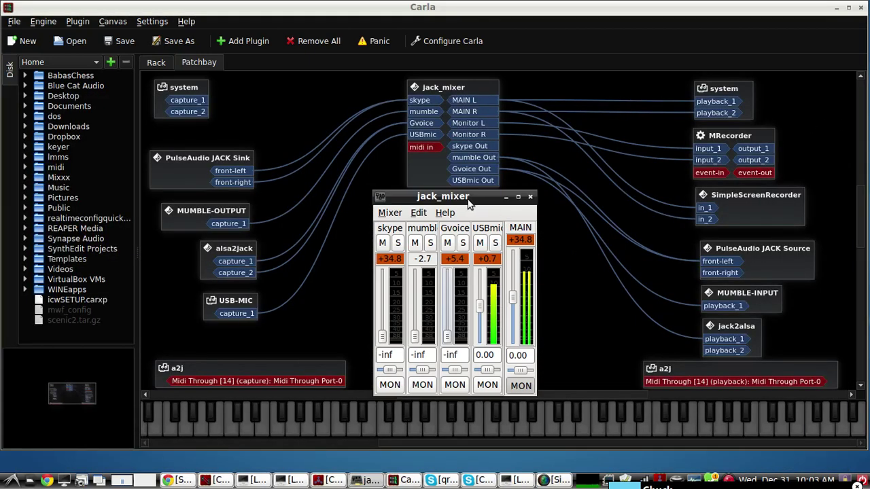